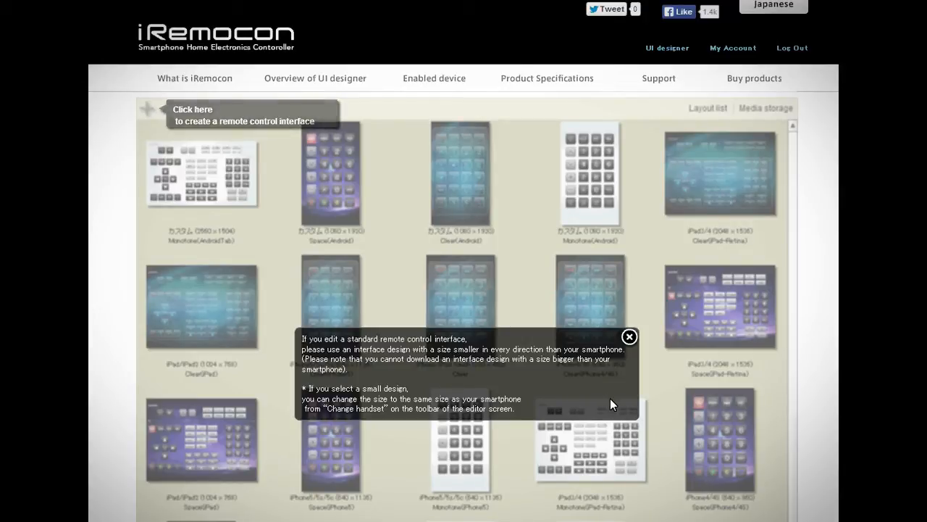
# - Dismiss the size notice and start creating a new remote control interface
pyautogui.click(629, 337)
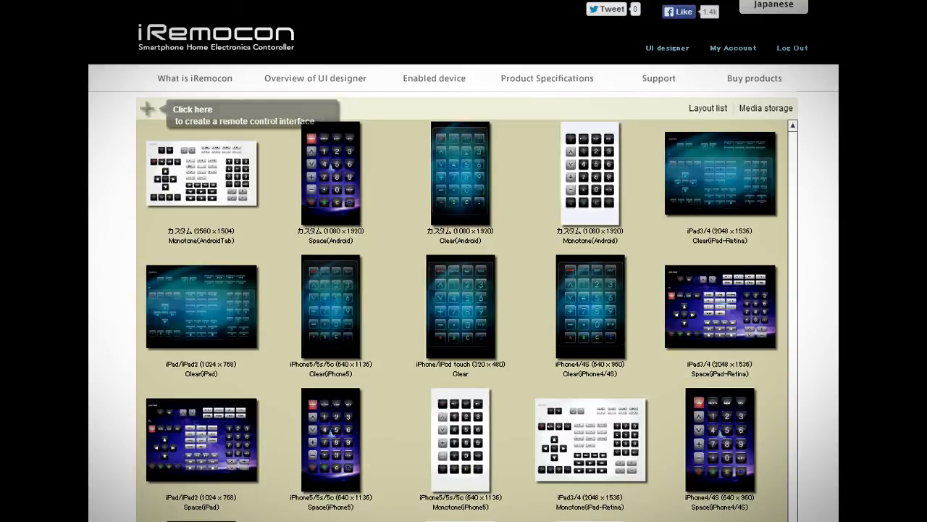
pyautogui.scroll(-3, 463, 289)
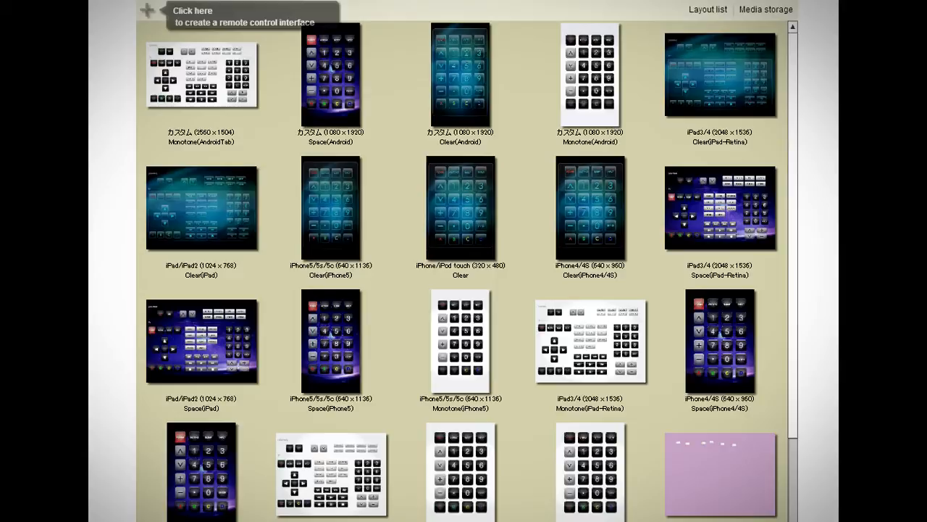
pyautogui.scroll(-1, 464, 261)
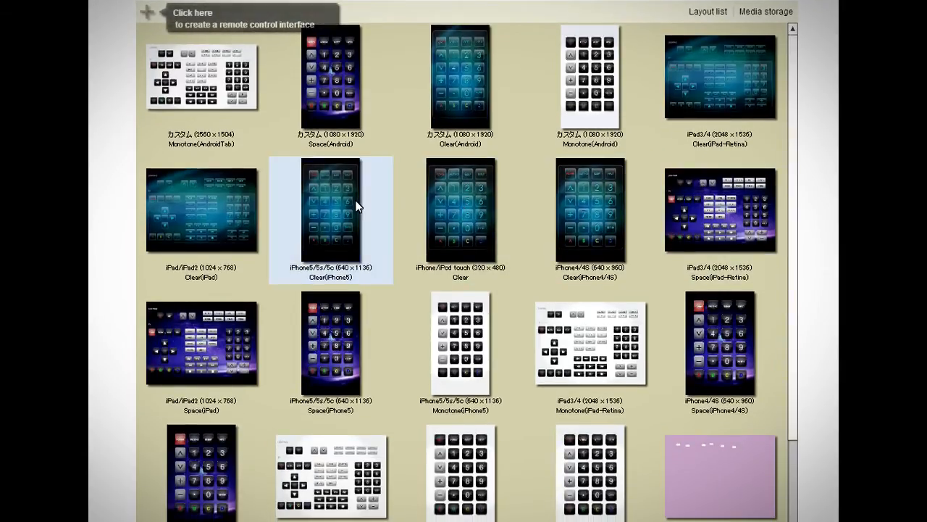
pyautogui.click(150, 13)
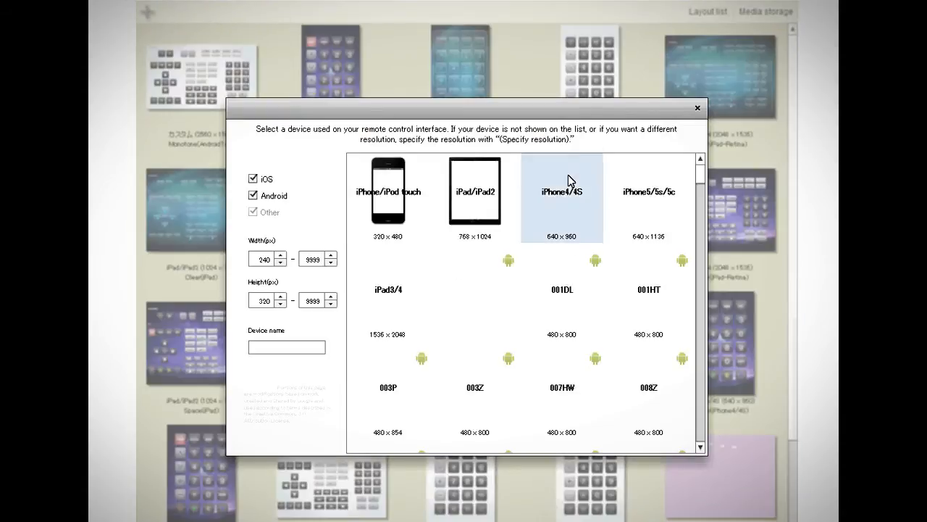
# - Filter the device list to Android handsets only and select the 001DL handset
pyautogui.click(283, 197)
pyautogui.click(266, 182)
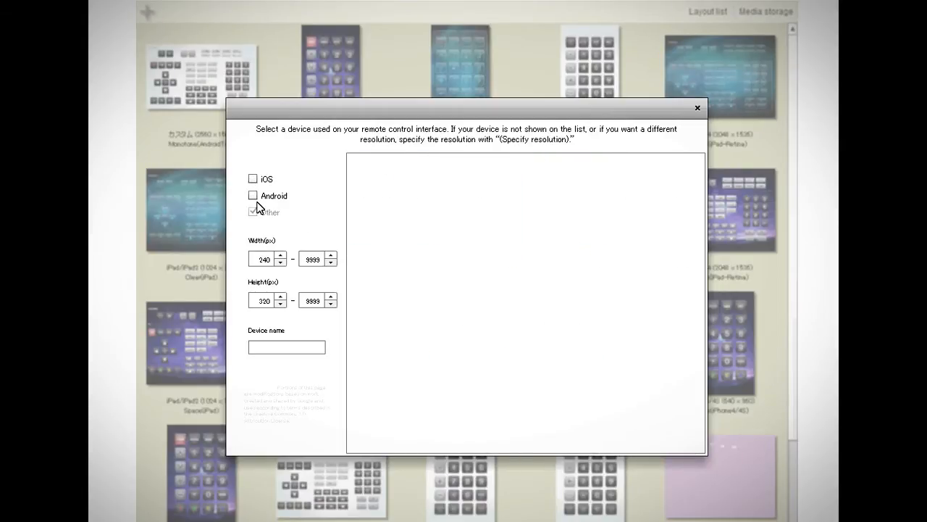
pyautogui.click(253, 196)
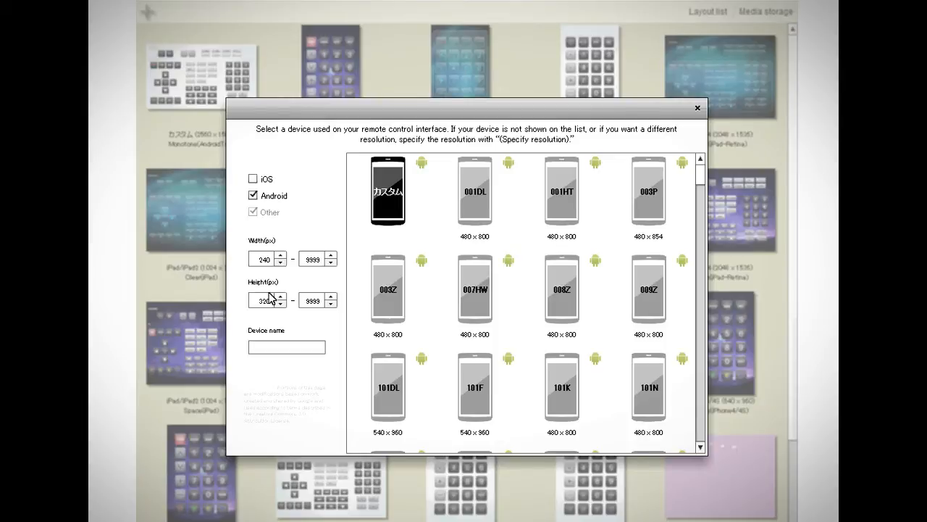
pyautogui.click(482, 210)
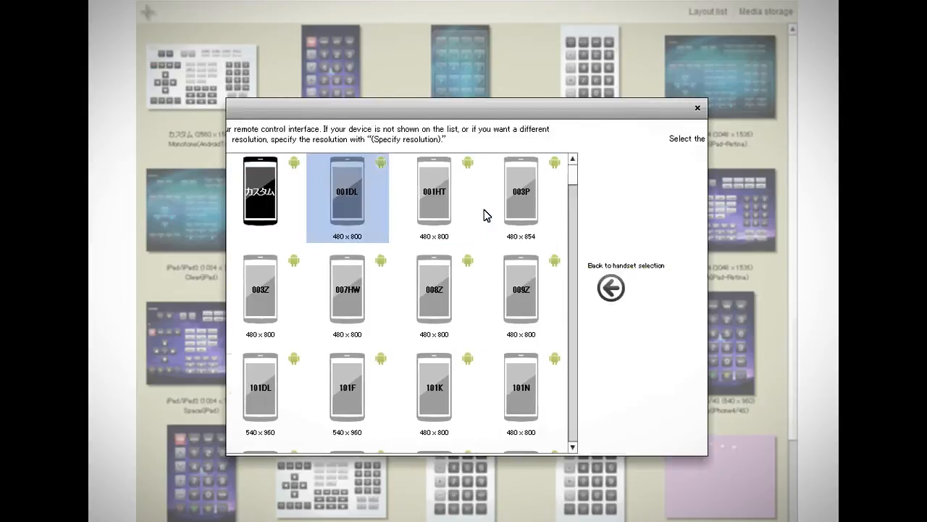
# - Choose portrait orientation and create the new layout
pyautogui.click(480, 366)
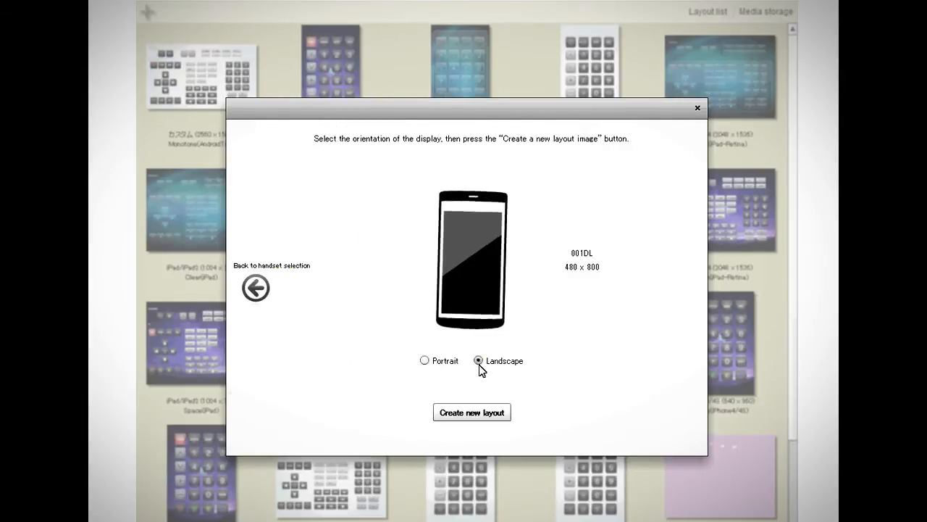
pyautogui.click(425, 360)
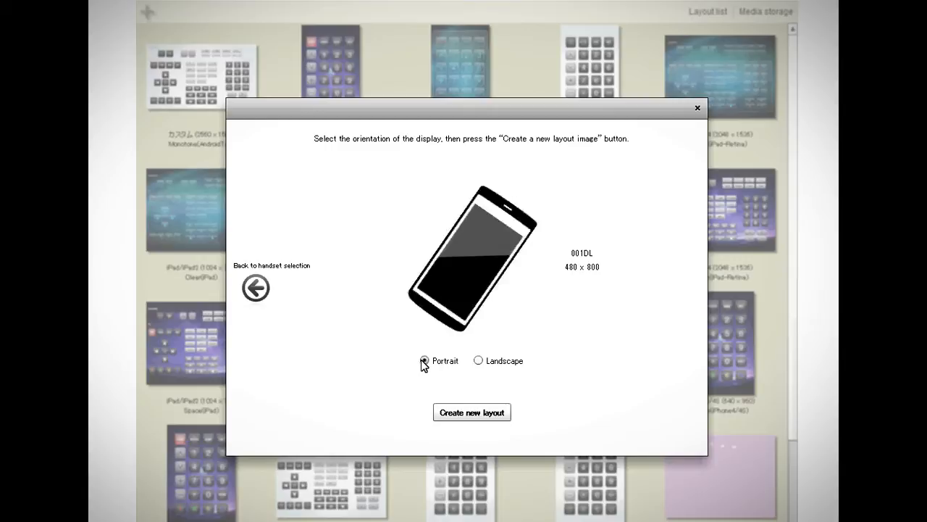
pyautogui.click(491, 412)
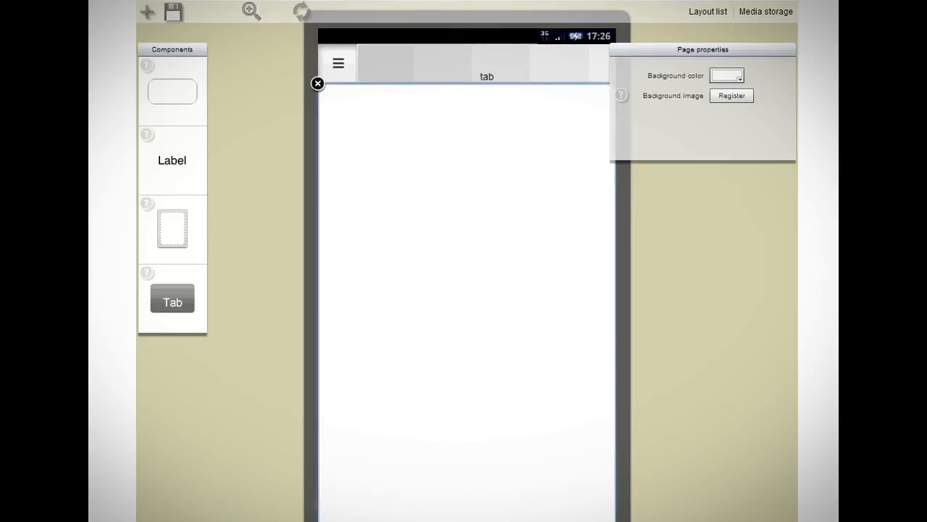
# - Set the page's background color to CC3399
pyautogui.click(727, 76)
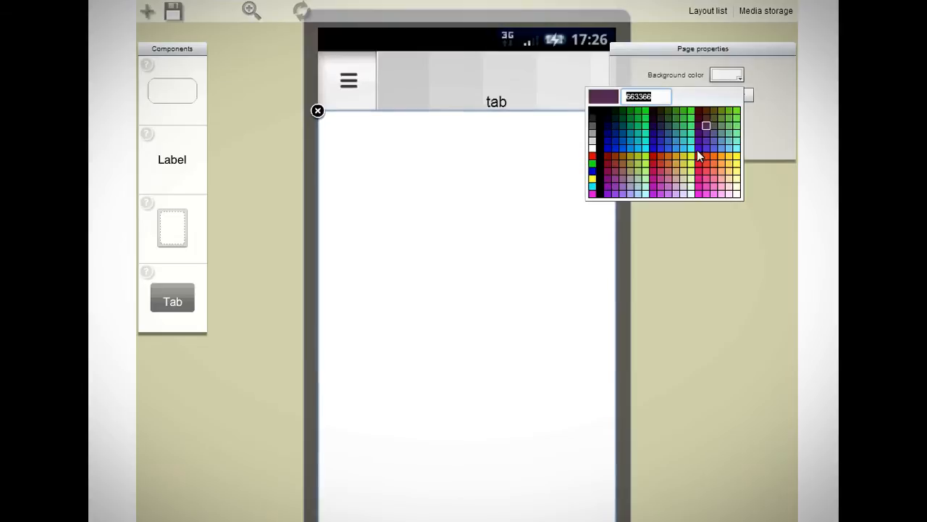
pyautogui.click(661, 181)
# - Browse the preinstalled Monotone Android background images in media storage without choosing one
pyautogui.click(741, 96)
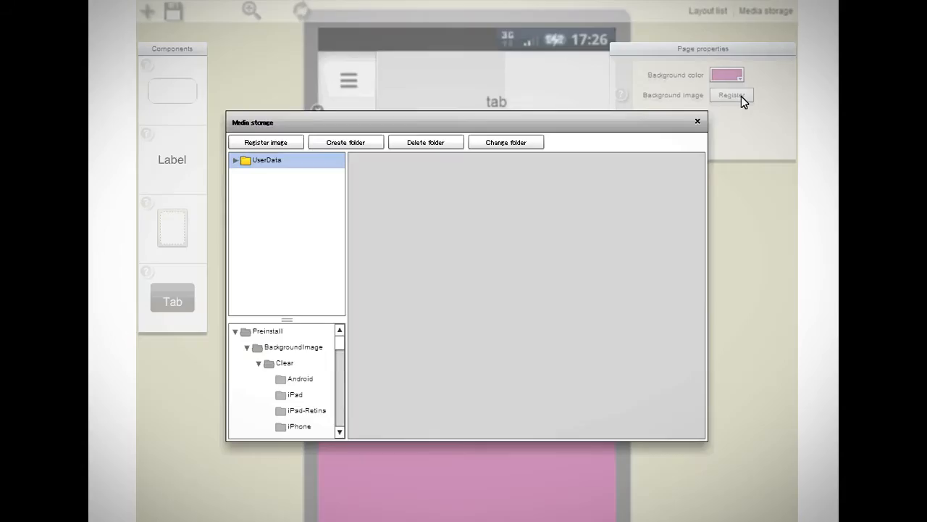
pyautogui.scroll(-3, 338, 375)
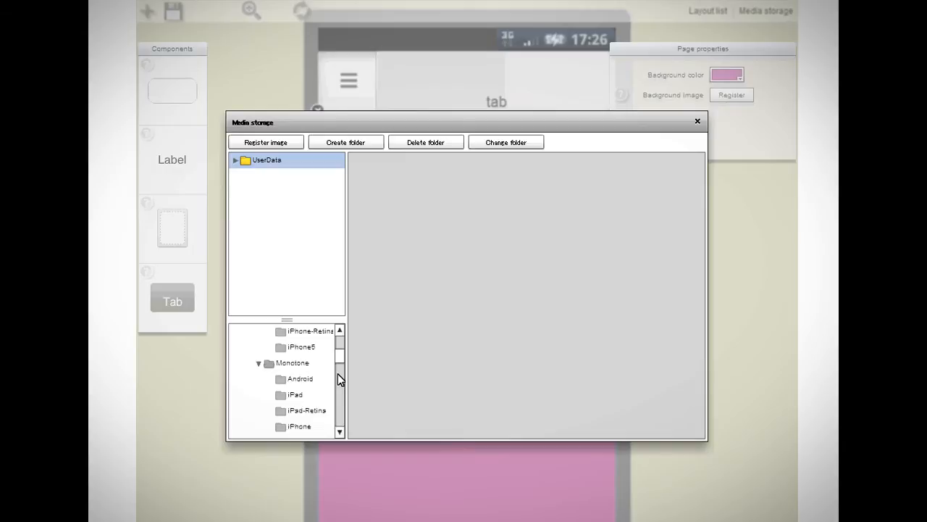
pyautogui.click(310, 386)
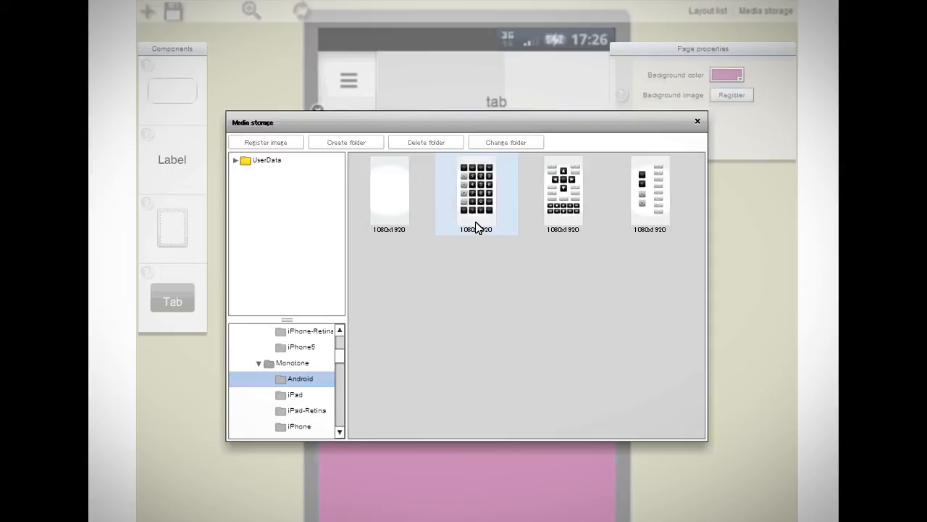
pyautogui.click(699, 122)
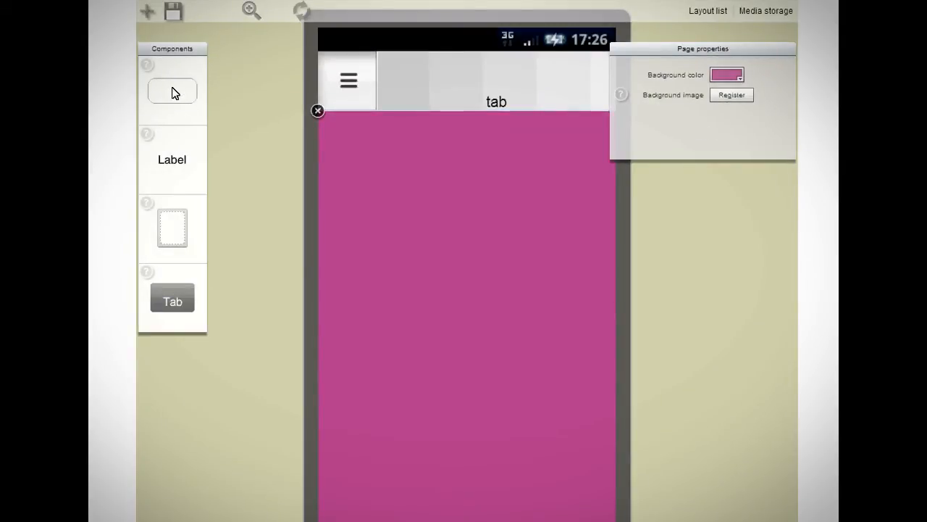
# - Place a button enlarged to about 84 × 52 and a label below it on the pink page
pyautogui.moveTo(433, 193); pyautogui.dragTo(434, 189)
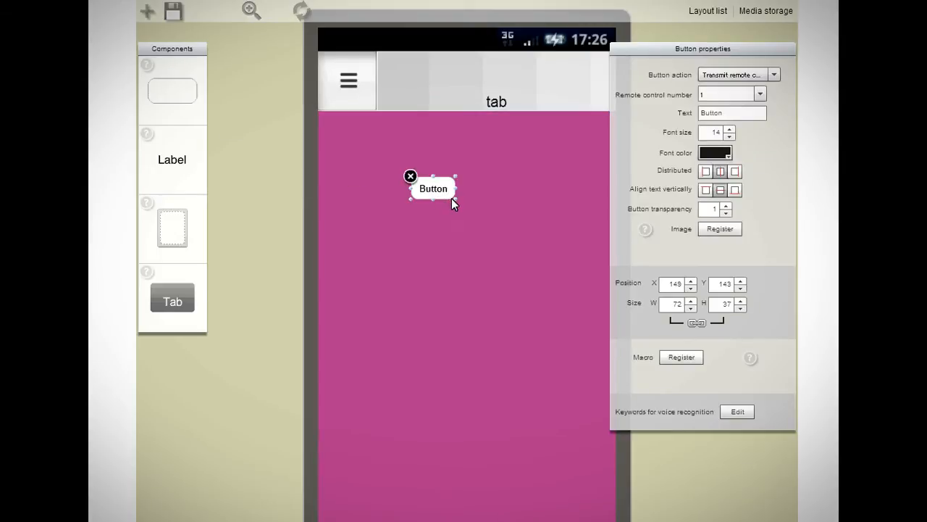
pyautogui.moveTo(453, 198); pyautogui.dragTo(463, 208)
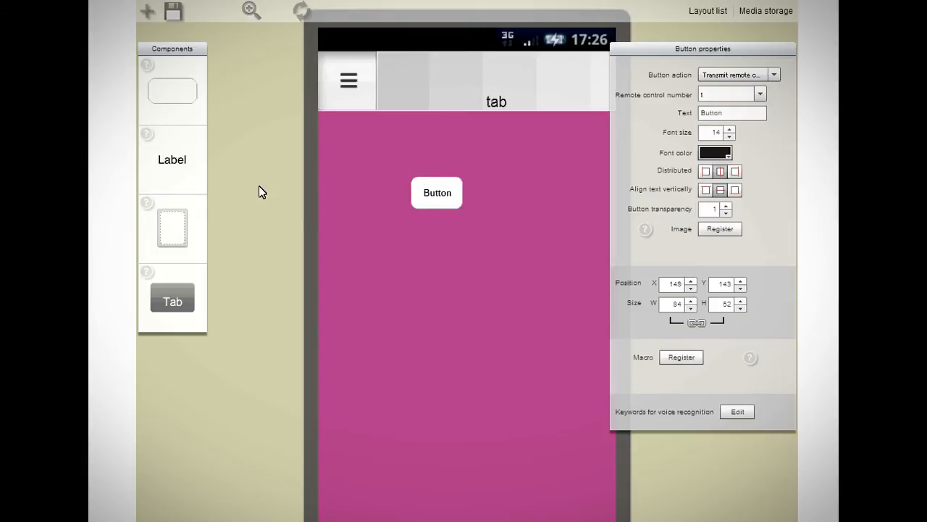
pyautogui.moveTo(455, 258); pyautogui.dragTo(450, 255)
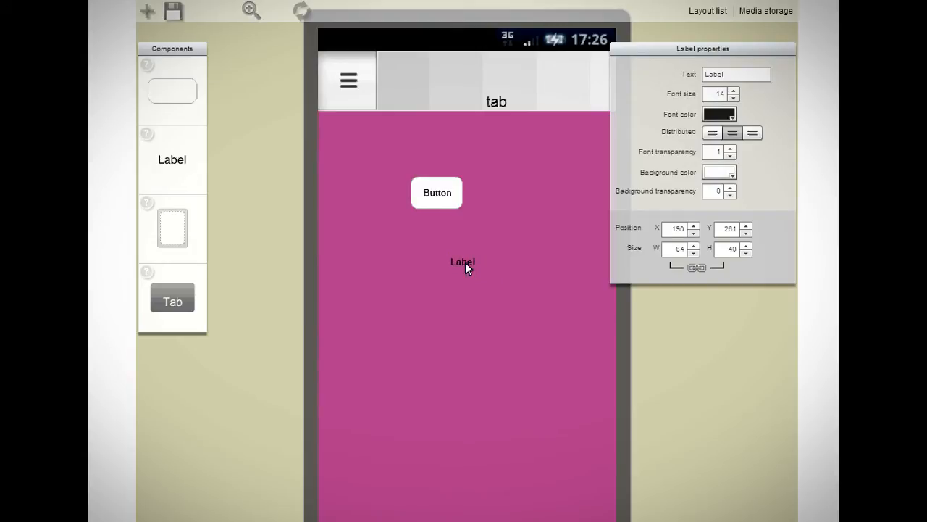
# - Add a second page to the tab and set its background color to yellow
pyautogui.moveTo(173, 239); pyautogui.dragTo(351, 211)
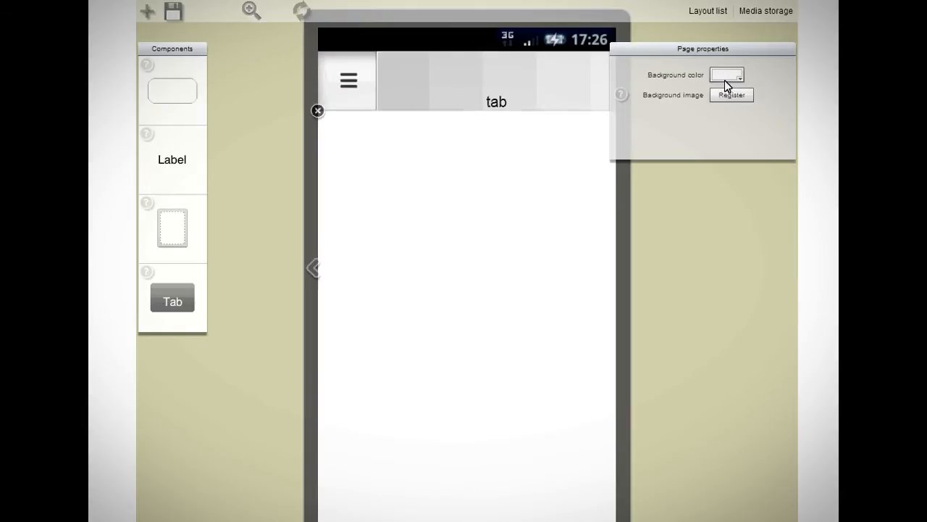
pyautogui.click(726, 78)
pyautogui.click(739, 155)
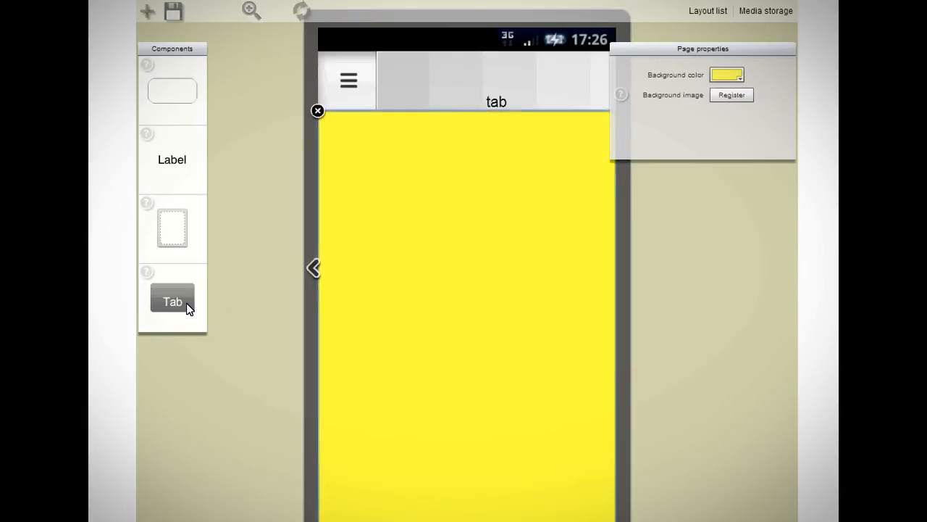
# - Add a second tab to the tab bar
pyautogui.moveTo(186, 305); pyautogui.dragTo(569, 101)
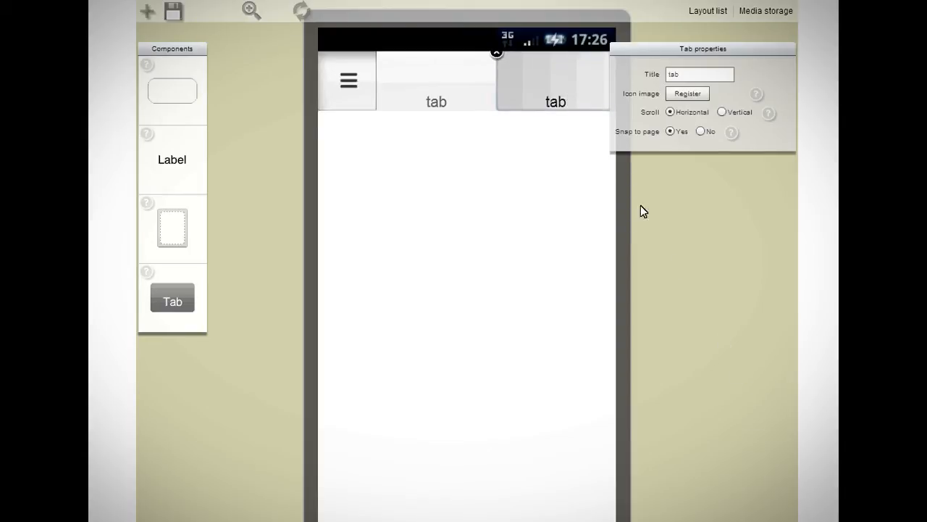
pyautogui.click(436, 101)
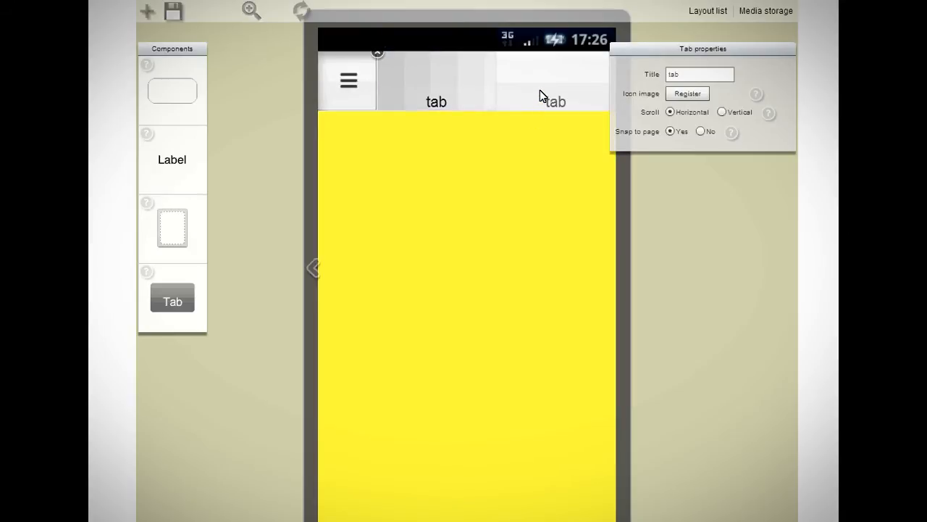
pyautogui.click(540, 90)
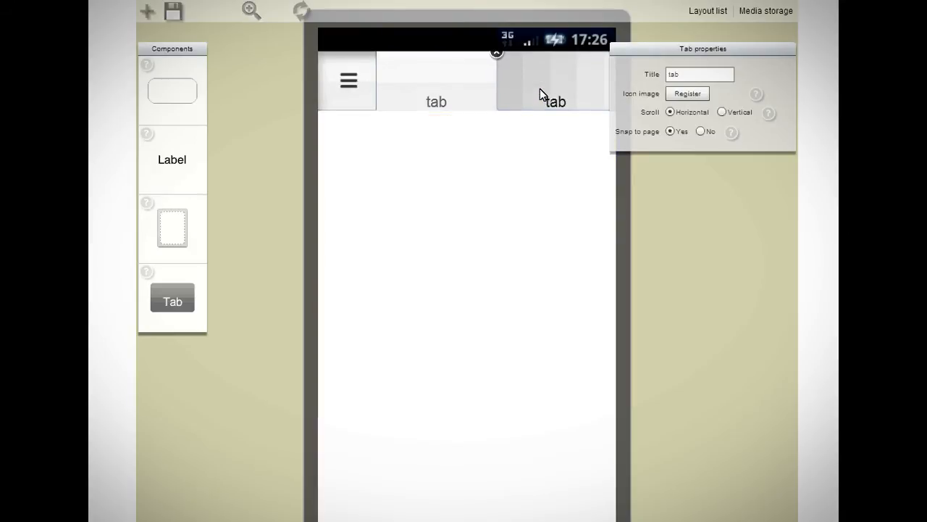
pyautogui.click(562, 138)
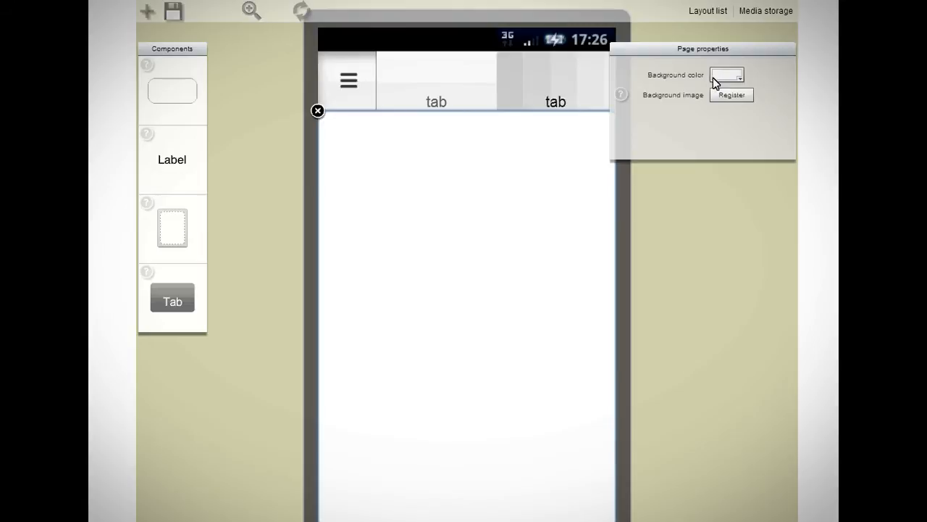
# - Set the second tab's page background color to blue
pyautogui.click(723, 76)
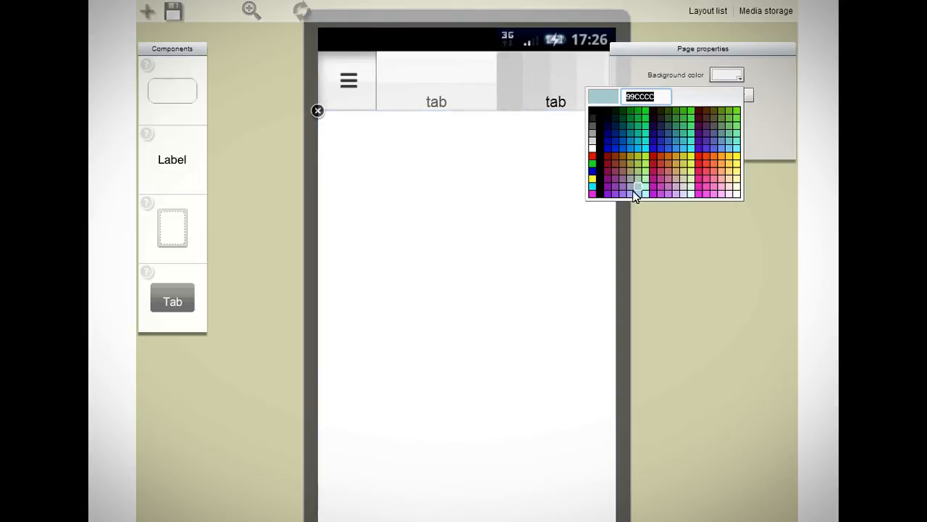
pyautogui.click(615, 150)
# - Title the second tab TV and give it the lightning icon from the Arrow tab icons
pyautogui.click(531, 83)
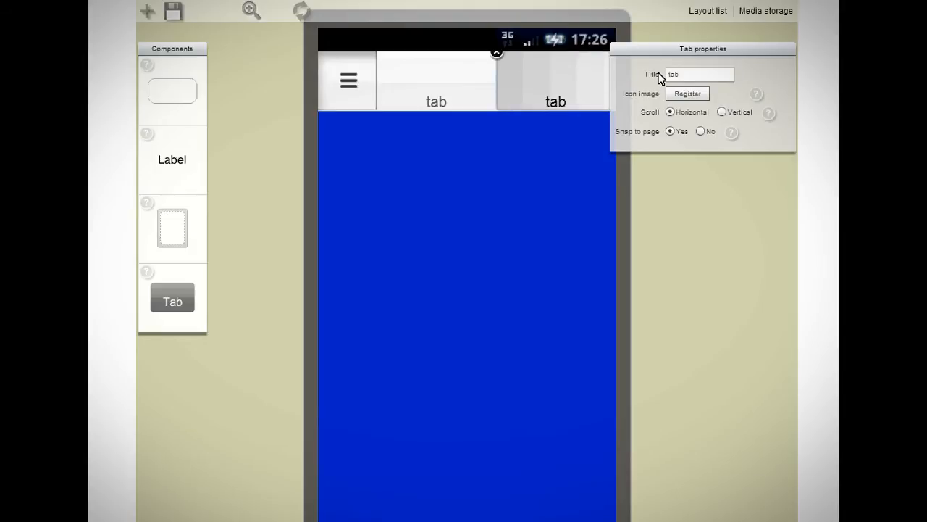
pyautogui.moveTo(689, 80); pyautogui.dragTo(629, 63)
pyautogui.write('TV')
pyautogui.click(688, 95)
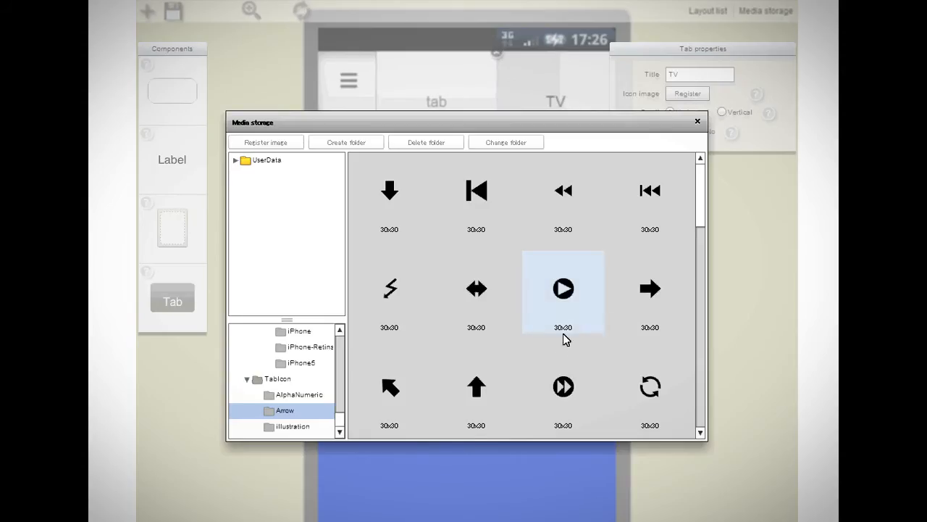
pyautogui.click(389, 299)
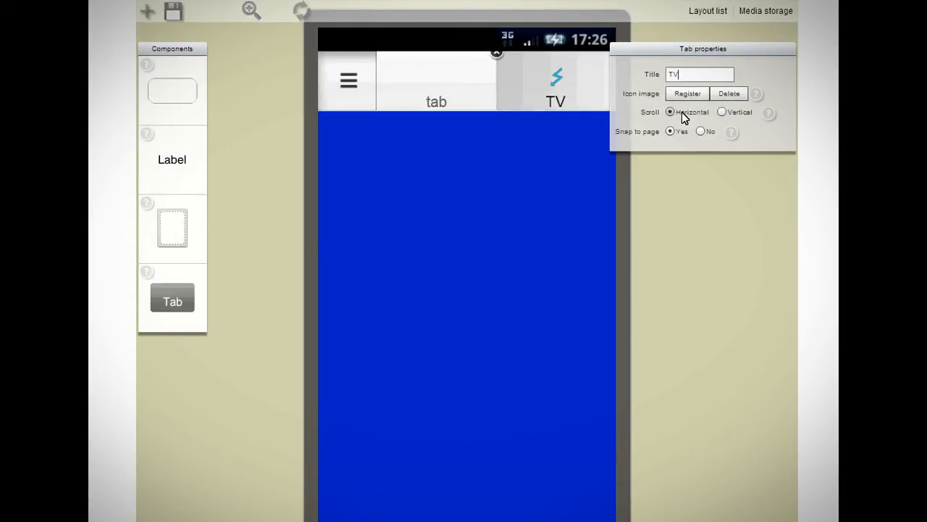
# - Switch between the first tab's pink and yellow pages to review them
pyautogui.click(429, 90)
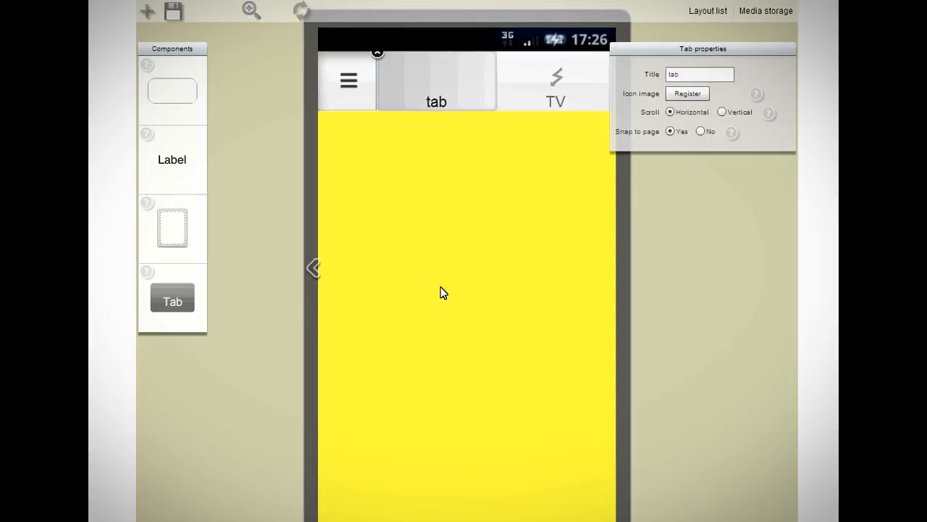
pyautogui.click(320, 268)
pyautogui.click(314, 269)
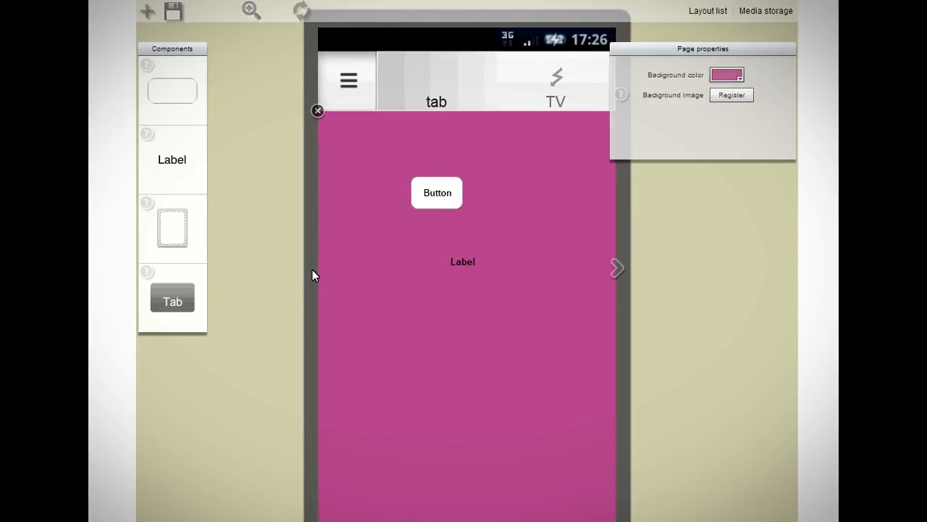
pyautogui.click(615, 266)
# - Set the first tab to scroll vertically and place a button near the top of the TV page
pyautogui.click(468, 75)
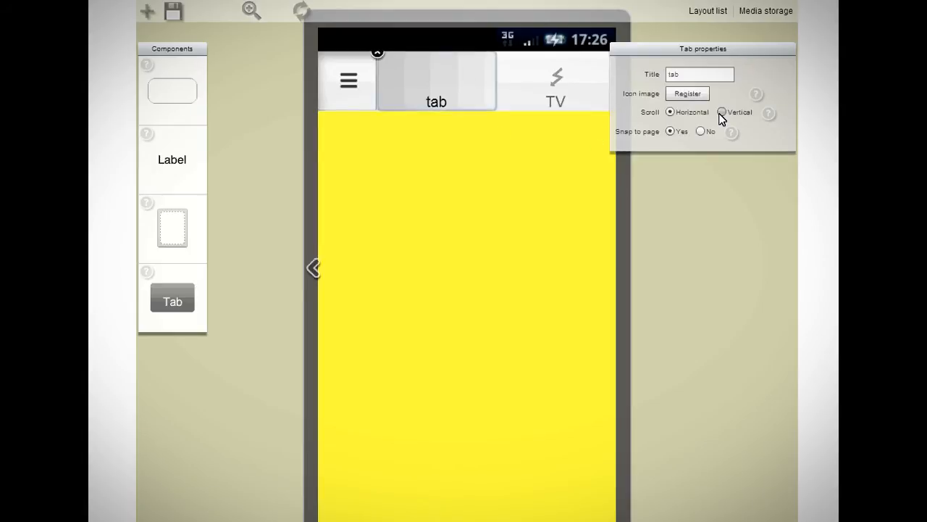
pyautogui.click(722, 113)
pyautogui.click(584, 335)
pyautogui.click(624, 487)
pyautogui.click(624, 485)
pyautogui.click(395, 194)
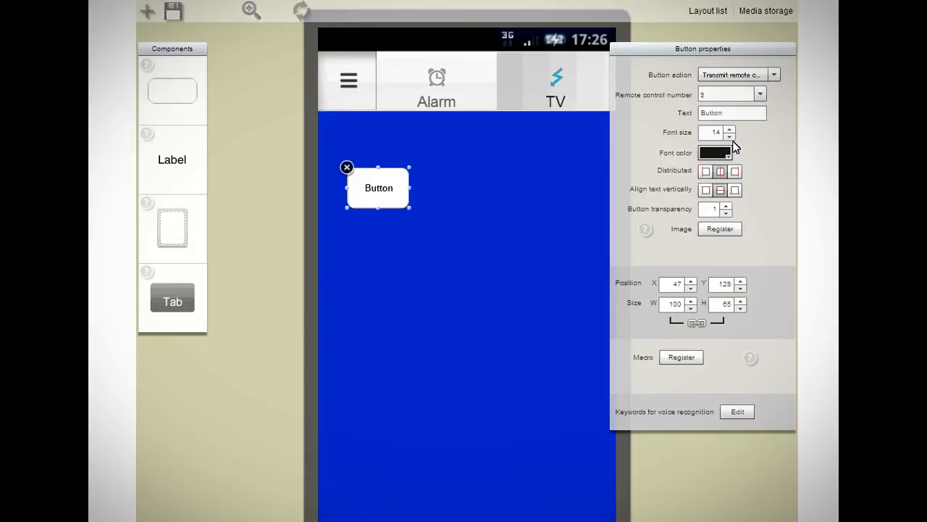
# - Label the button On
pyautogui.doubleClick(744, 109)
pyautogui.write('On')
# - Add a second button below the On button and label it Off
pyautogui.moveTo(158, 107); pyautogui.dragTo(413, 298)
pyautogui.doubleClick(726, 113)
pyautogui.write('P')
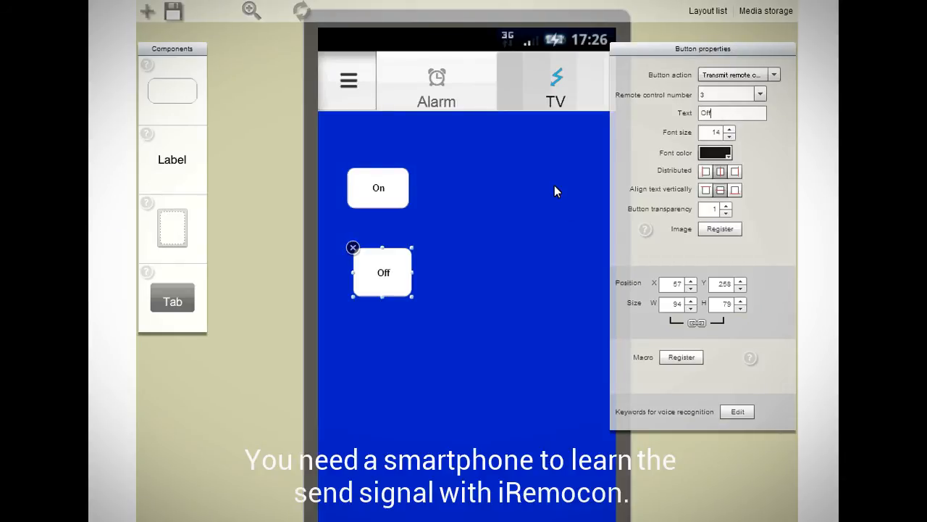
pyautogui.moveTo(394, 274); pyautogui.dragTo(392, 261)
# - Set the font size of both the On and Off buttons to 35
pyautogui.click(383, 200)
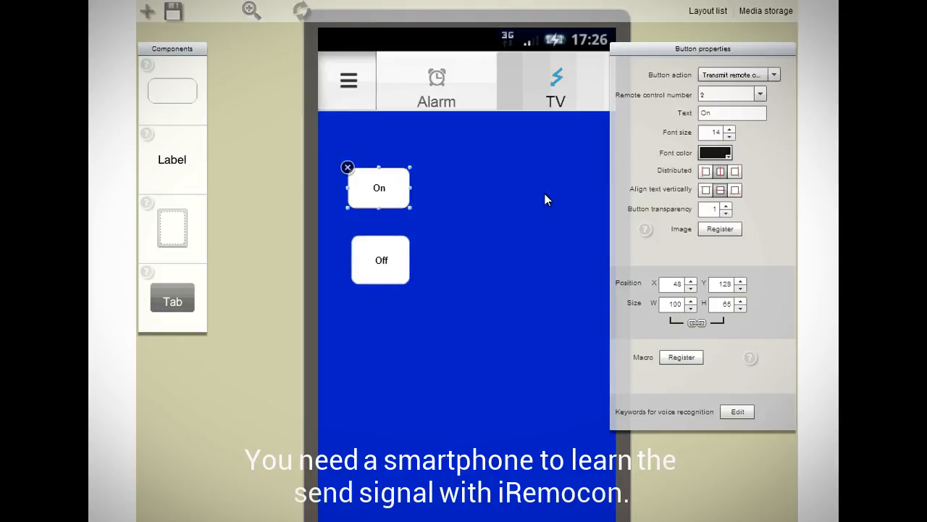
pyautogui.click(729, 129)
pyautogui.click(729, 132)
pyautogui.click(395, 255)
pyautogui.click(729, 130)
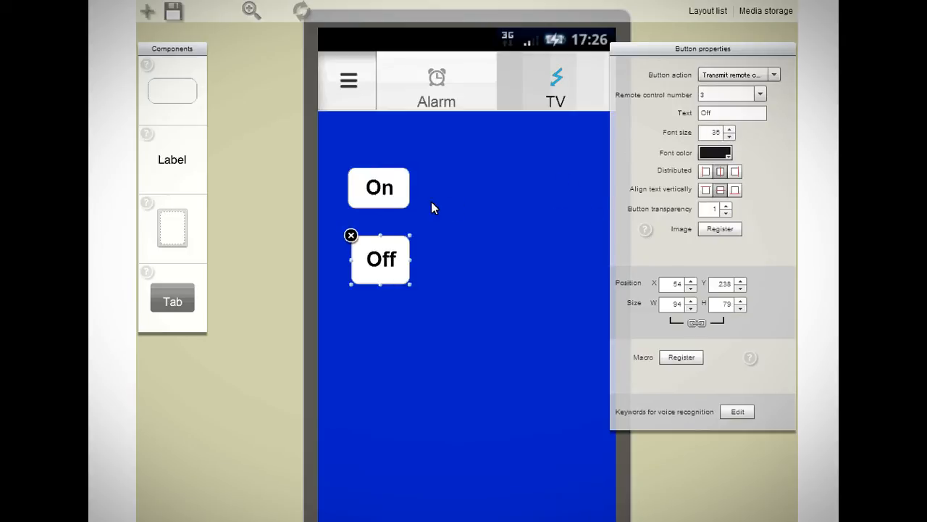
# - Move the Off button up, then select both On and Off buttons together and enlarge them slightly
pyautogui.moveTo(383, 265); pyautogui.dragTo(384, 232)
pyautogui.click(402, 194)
pyautogui.keyDown('shift'); pyautogui.click(389, 244); pyautogui.keyUp('shift')
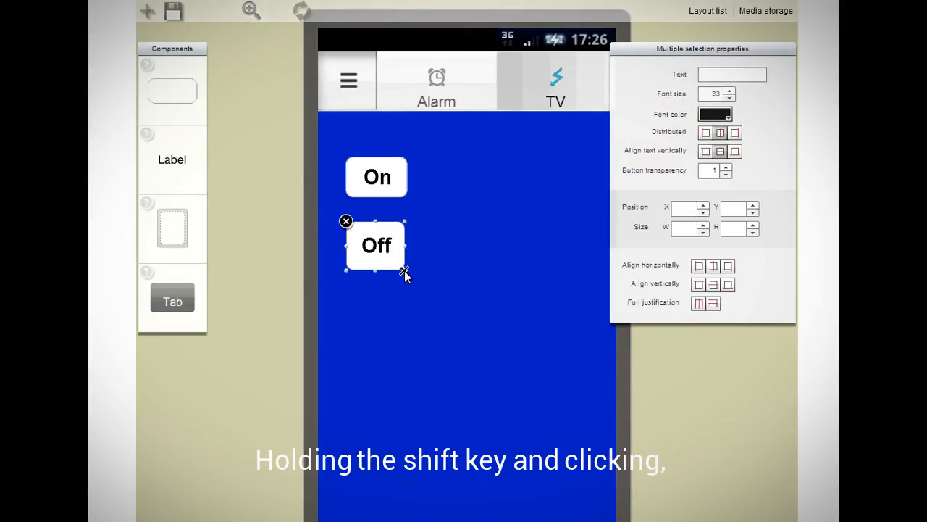
pyautogui.moveTo(405, 271); pyautogui.dragTo(412, 279)
# - Set the transparency of both buttons to 0.8 and change their font colour to red
pyautogui.keyDown('shift'); pyautogui.click(395, 188); pyautogui.keyUp('shift')
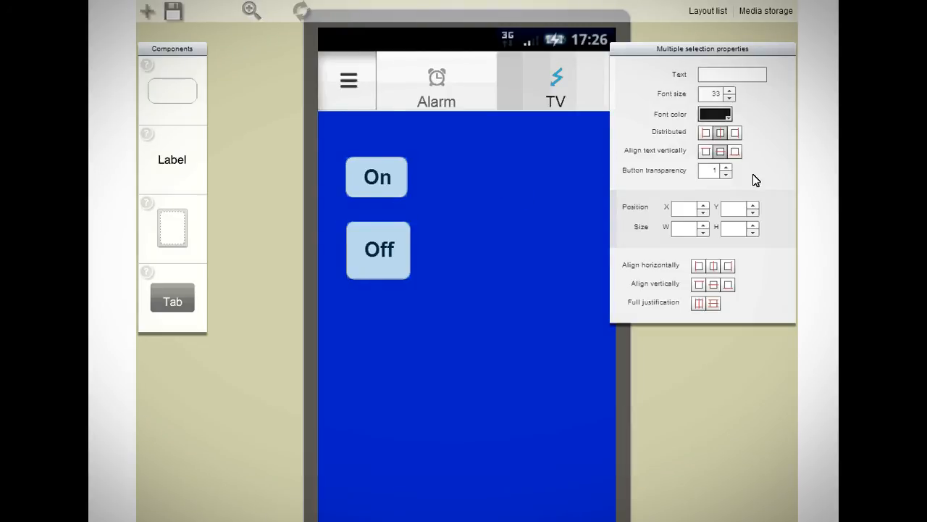
pyautogui.click(726, 174)
pyautogui.click(726, 173)
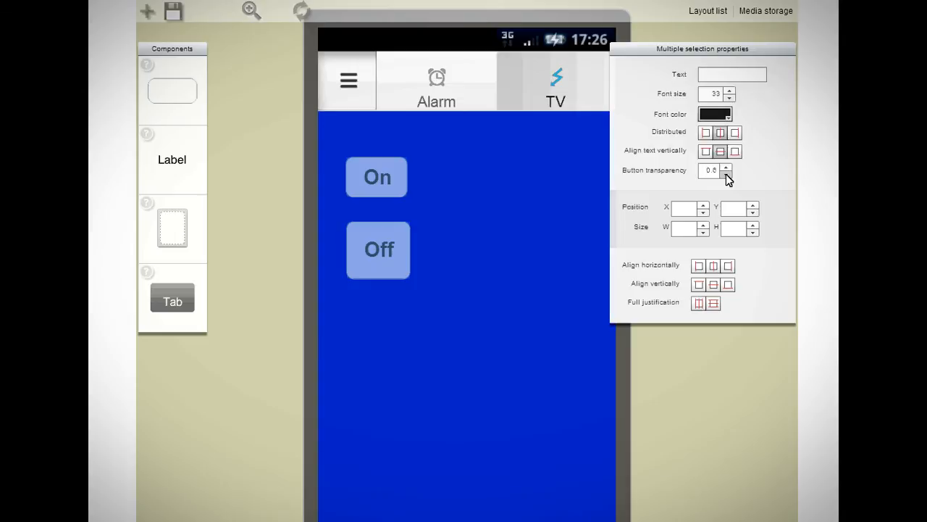
pyautogui.click(727, 118)
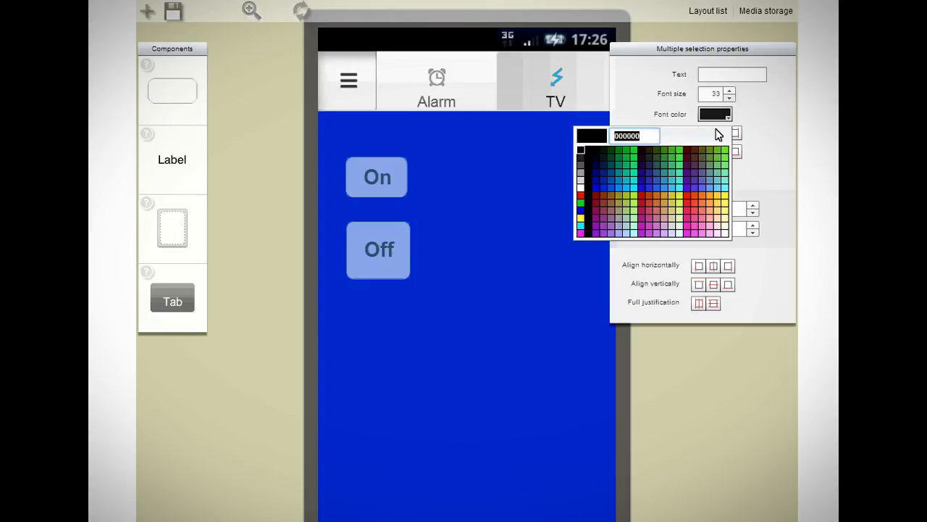
pyautogui.click(580, 194)
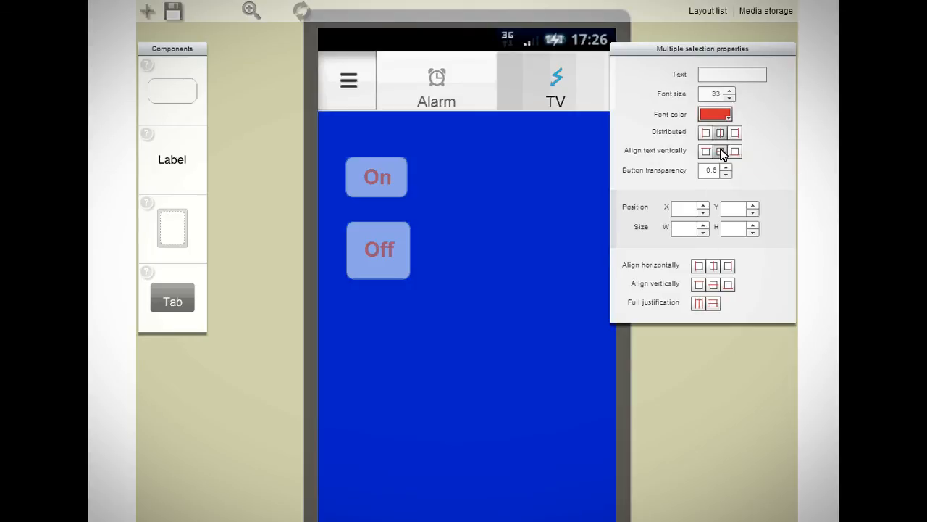
# - Try left and right horizontal text alignment on both buttons, then restore centred alignment and deselect them
pyautogui.click(704, 133)
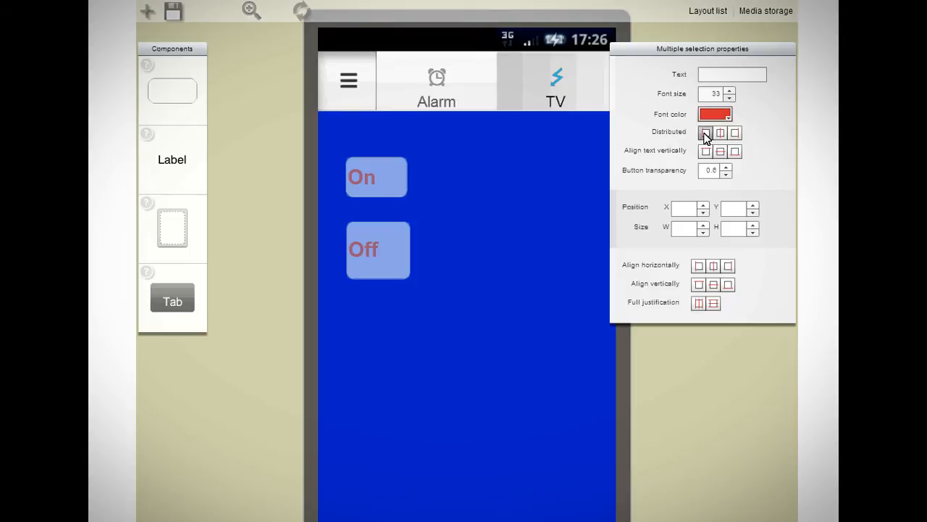
pyautogui.click(736, 134)
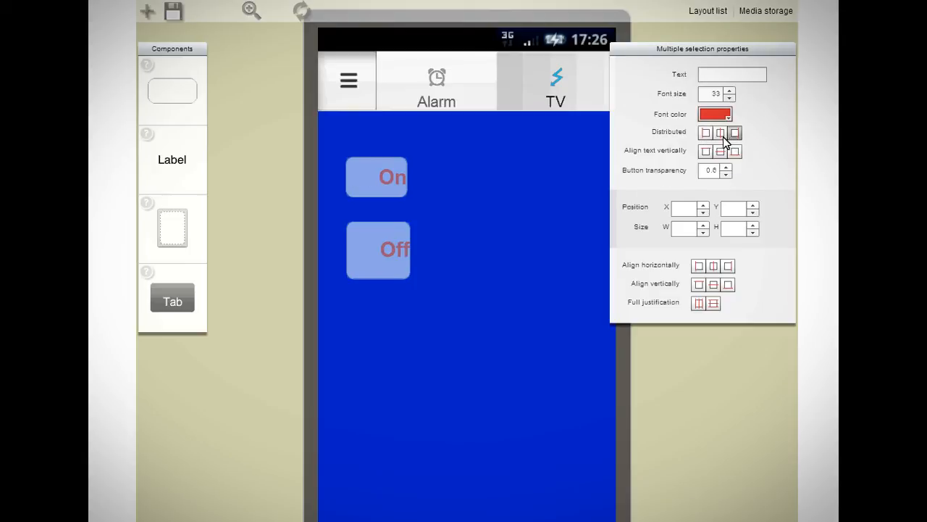
pyautogui.click(720, 134)
pyautogui.click(616, 442)
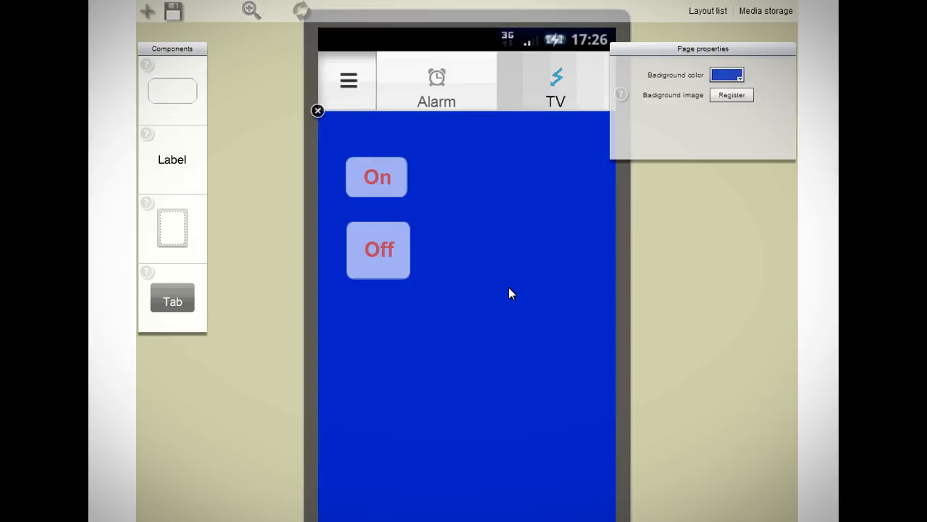
# - Copy and paste the On button and move the duplicate to the right of the original
pyautogui.click(404, 197)
pyautogui.hotkey('ctrl', 'c')
pyautogui.hotkey('ctrl', 'v')
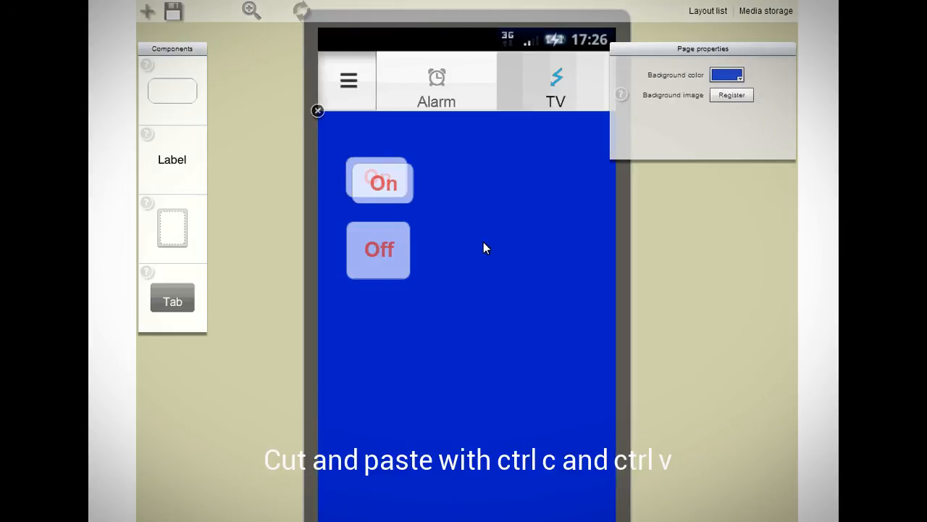
pyautogui.moveTo(392, 176); pyautogui.dragTo(480, 172)
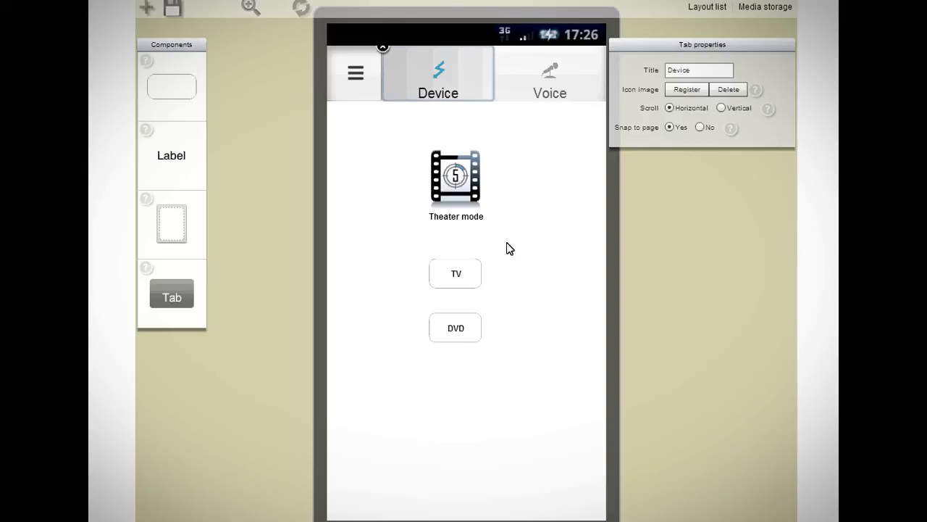
# - Register a macro on the Theater mode button that runs the TV button followed by the DVD button
pyautogui.click(460, 194)
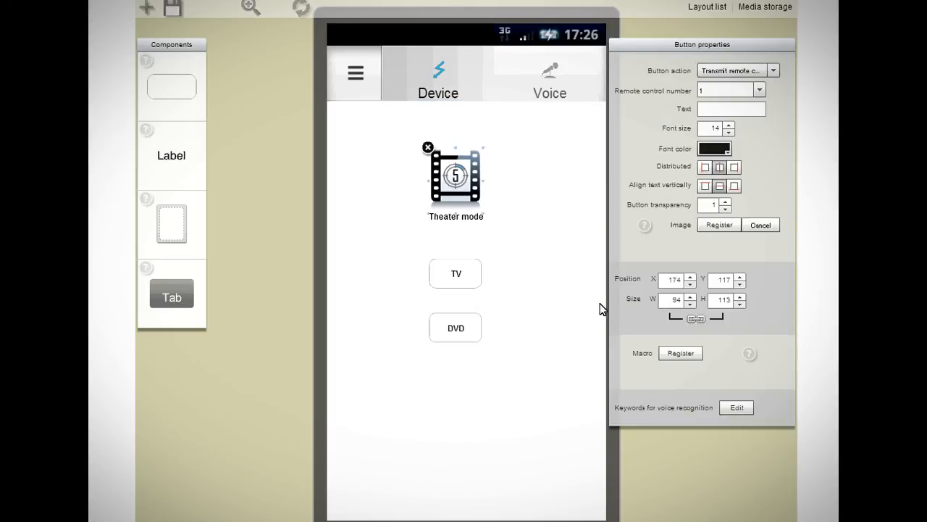
pyautogui.click(680, 353)
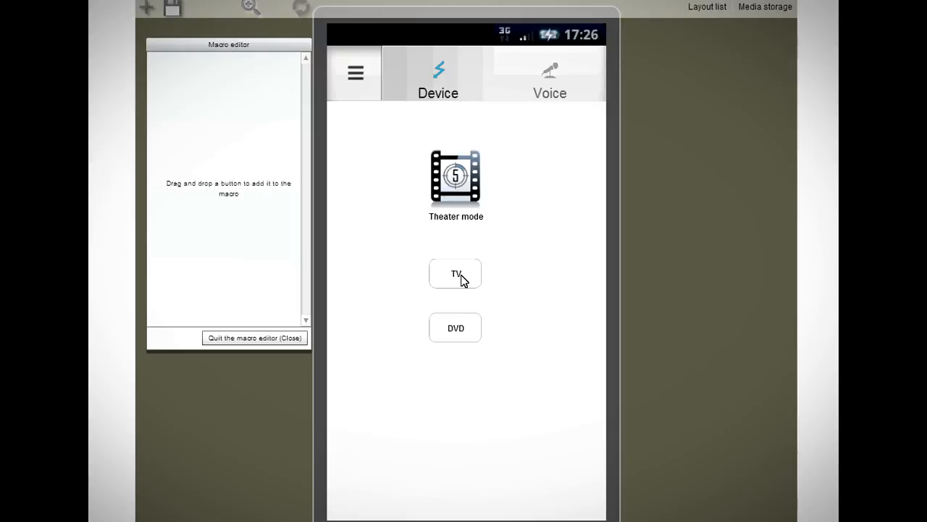
pyautogui.moveTo(460, 274); pyautogui.dragTo(228, 94)
pyautogui.moveTo(458, 321); pyautogui.dragTo(232, 164)
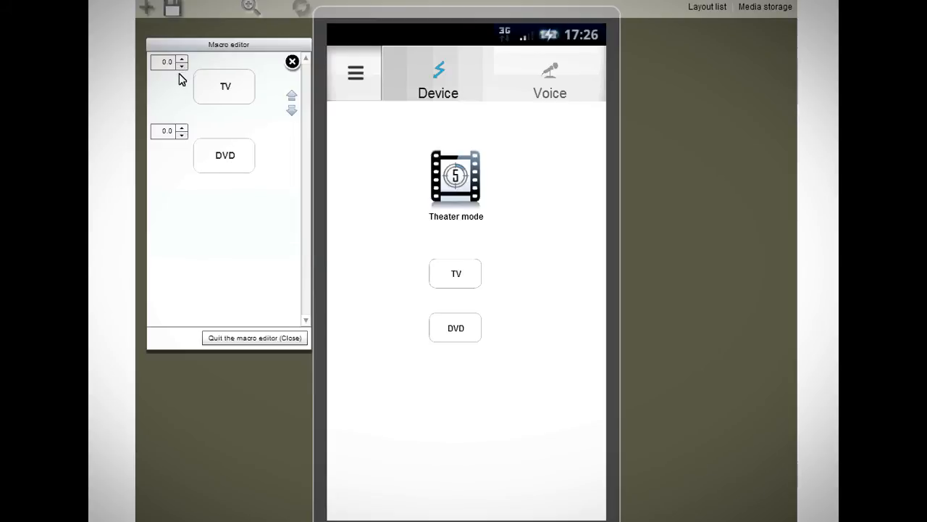
pyautogui.click(181, 60)
pyautogui.click(181, 66)
pyautogui.click(270, 338)
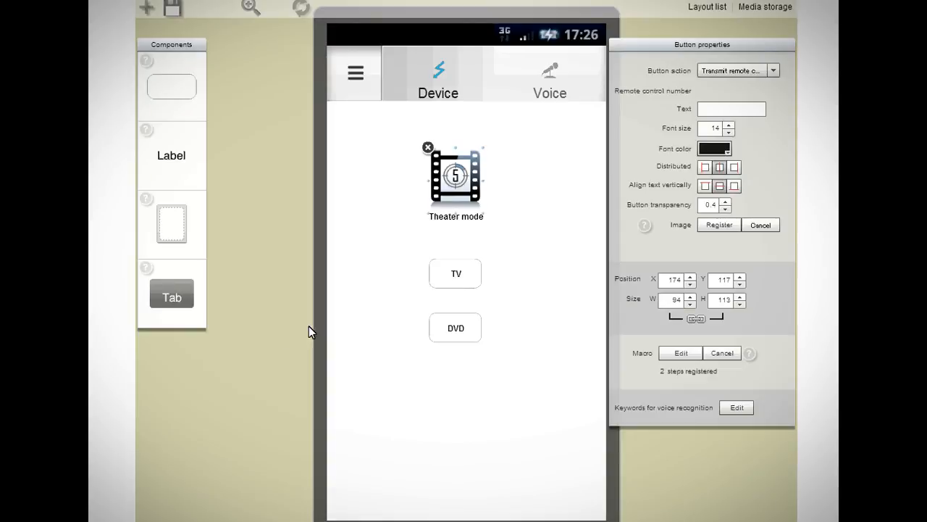
# - On the Voice tab, give the POWER button the voice recognition keyword Turn on the TV
pyautogui.click(568, 70)
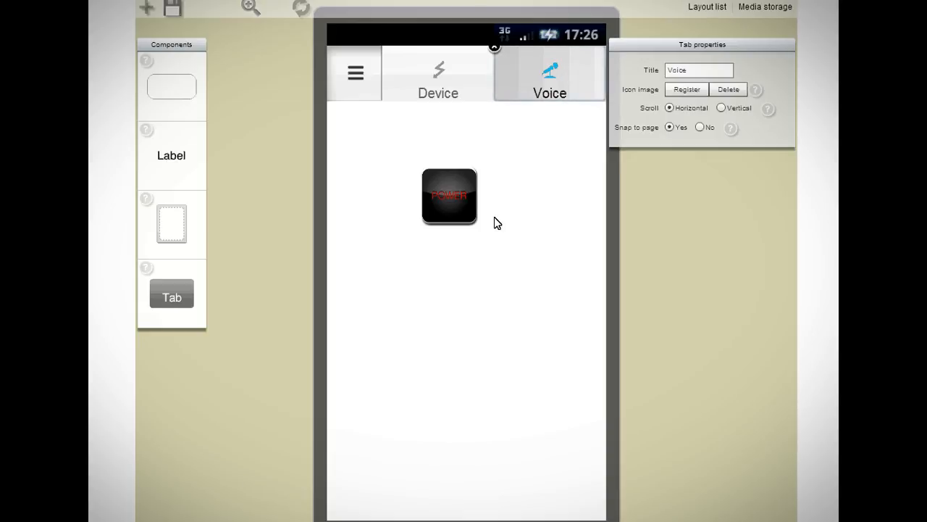
pyautogui.click(440, 192)
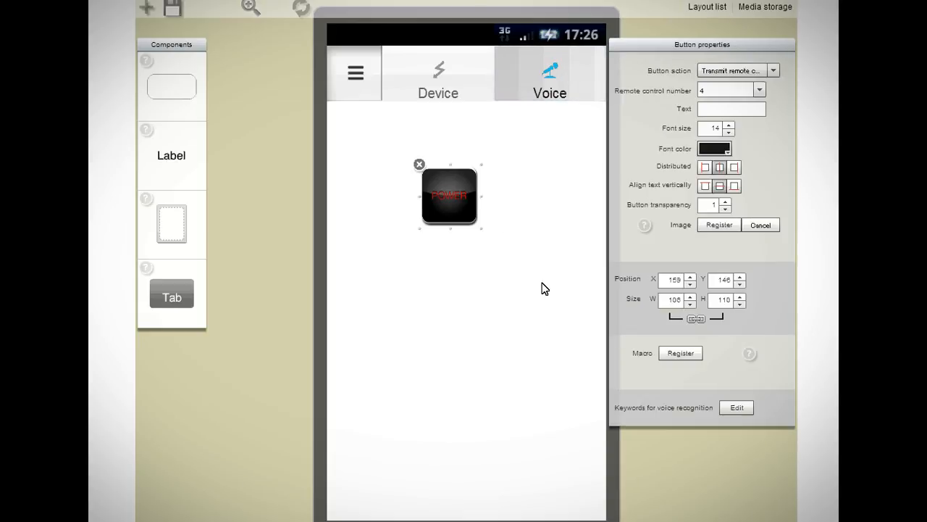
pyautogui.click(736, 410)
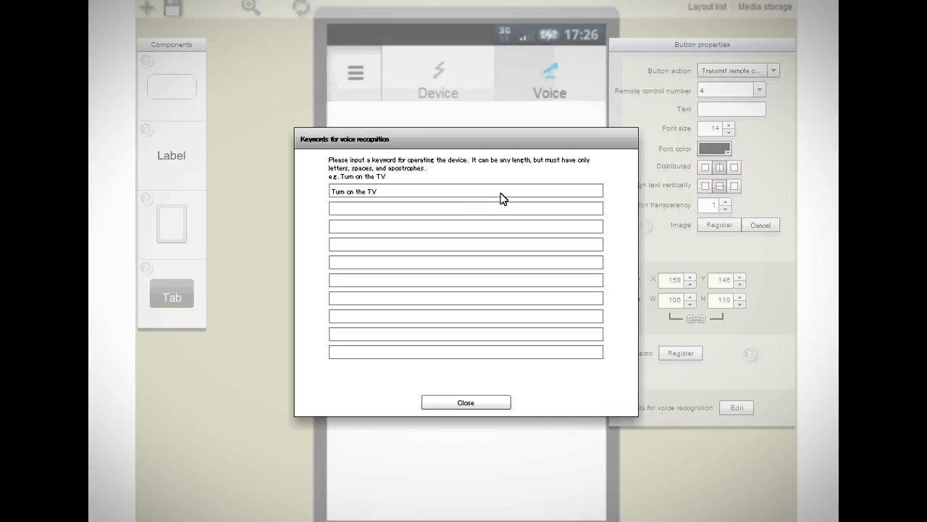
pyautogui.click(485, 404)
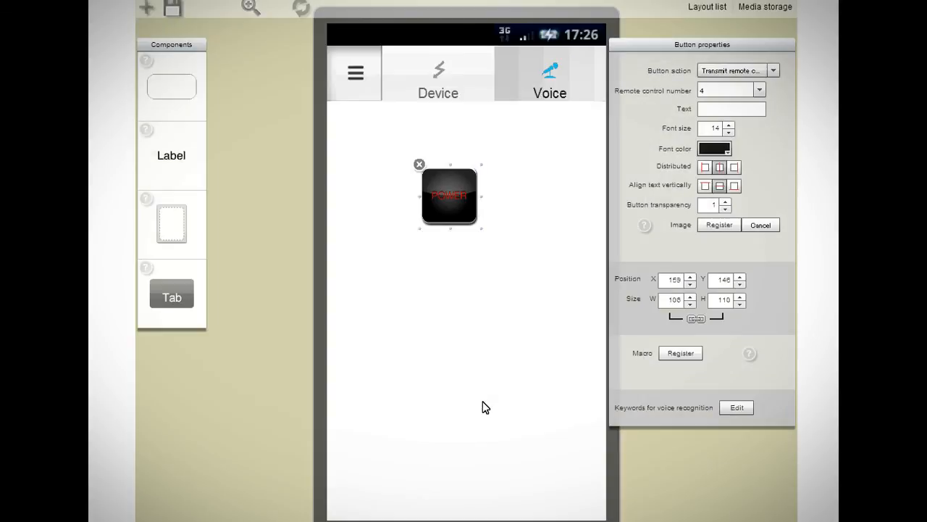